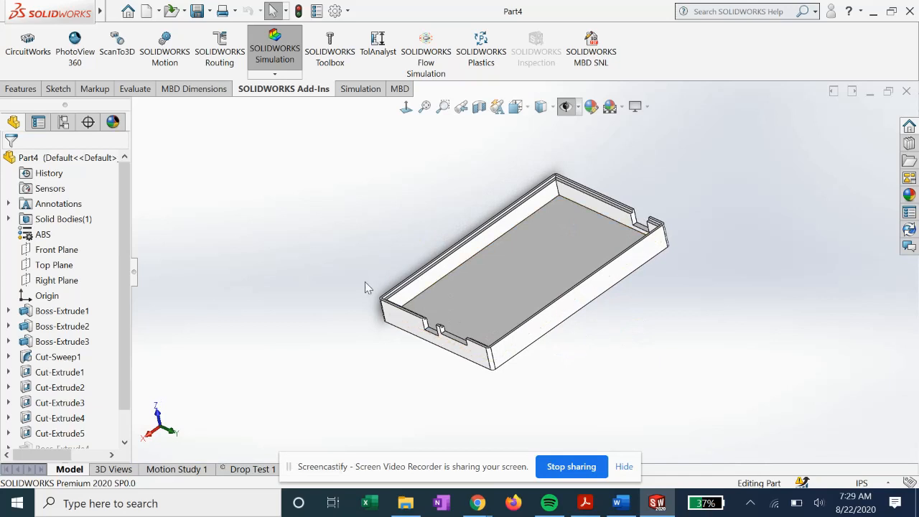
- Create a new Drop Test simulation study for the tray part
{"action": "scroll", "coordinate": [562, 317], "scroll_direction": "down", "scroll_amount": 2}
{"action": "scroll", "coordinate": [563, 318], "scroll_direction": "up", "scroll_amount": 1}
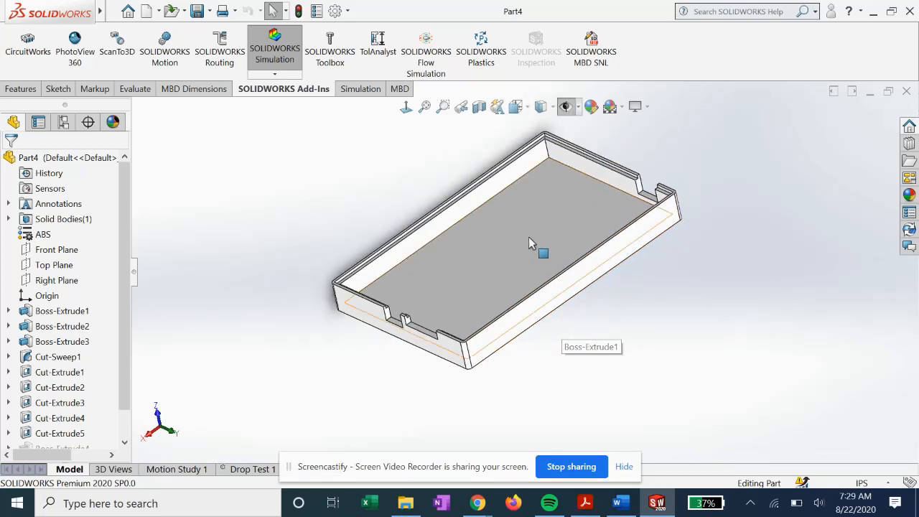
{"action": "middle_click_drag", "start_coordinate": [576, 299], "coordinate": [570, 269]}
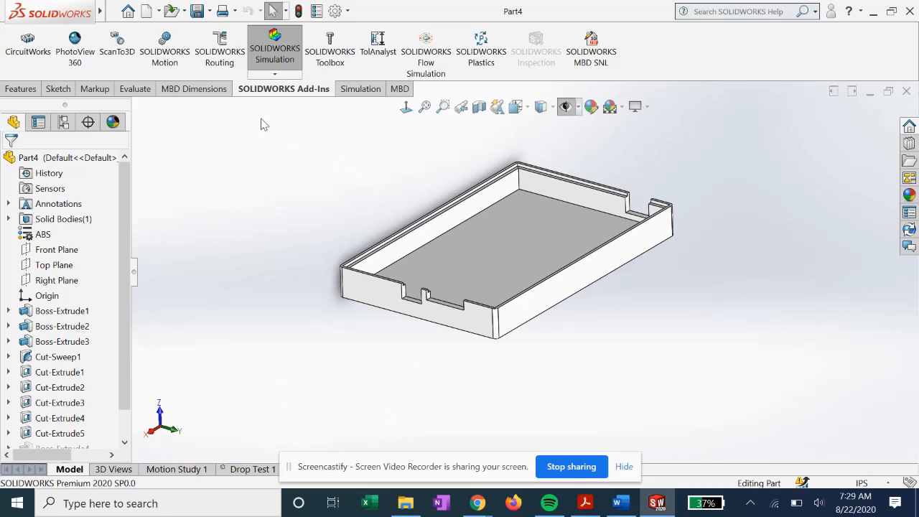
{"action": "left_click", "coordinate": [357, 89]}
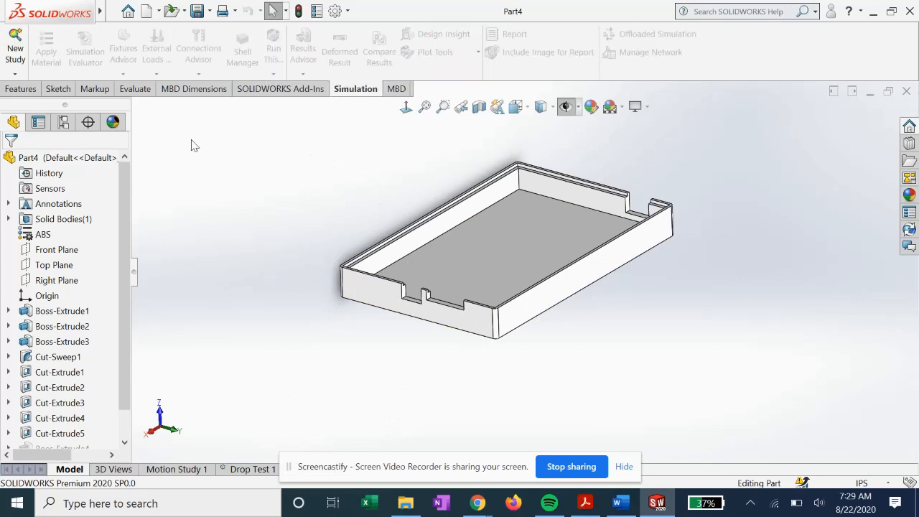
{"action": "left_click", "coordinate": [16, 53]}
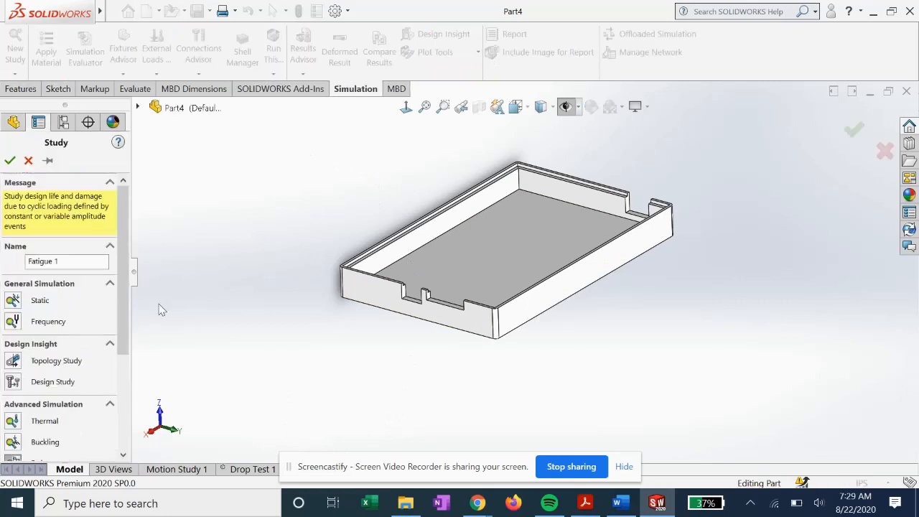
{"action": "left_click_drag", "start_coordinate": [124, 227], "coordinate": [124, 313]}
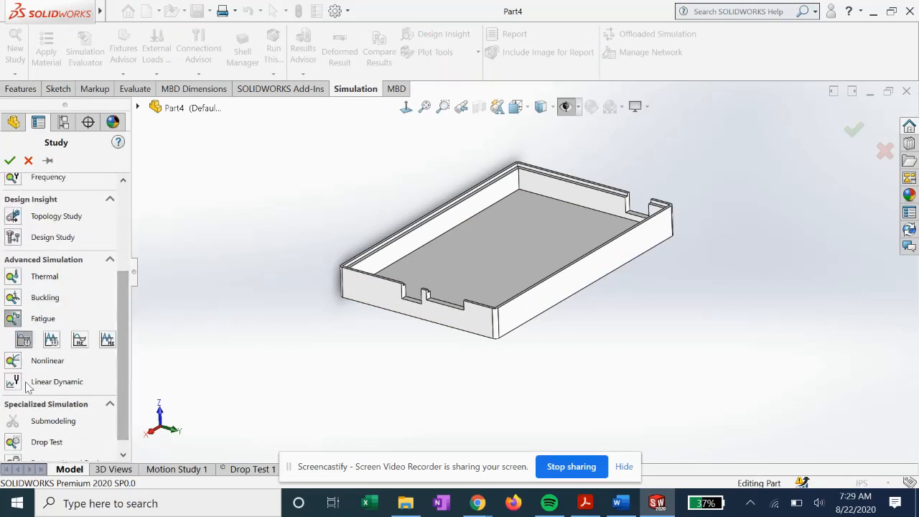
{"action": "left_click", "coordinate": [13, 441]}
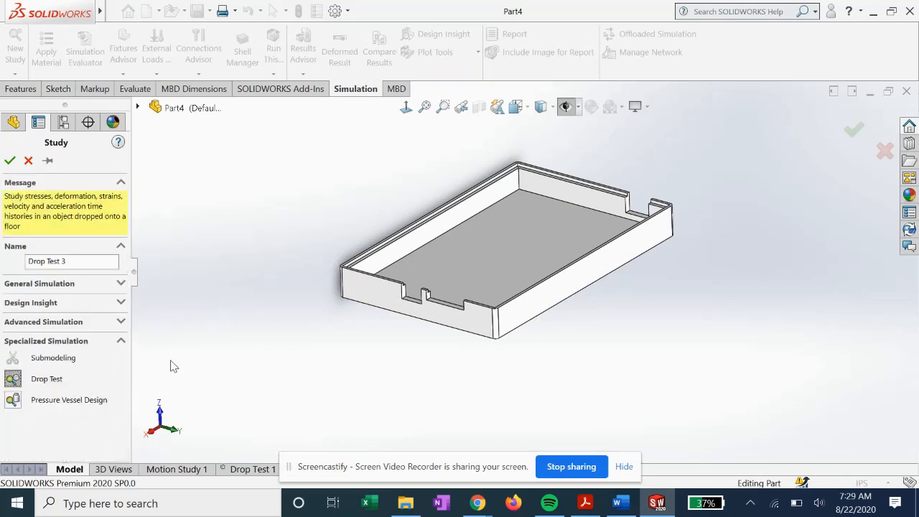
{"action": "left_click", "coordinate": [10, 160]}
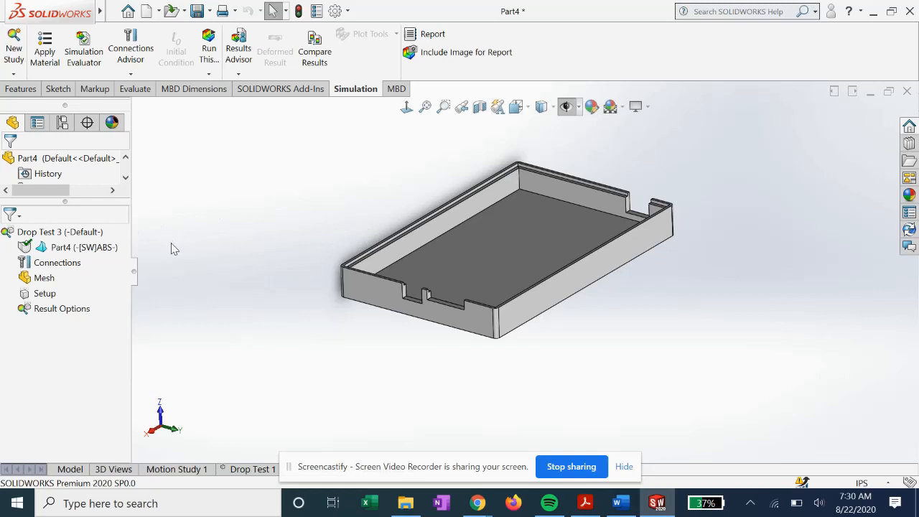
- Define the drop test setup with a drop height of 42 in measured from the lowest point
{"action": "scroll", "coordinate": [431, 341], "scroll_direction": "up", "scroll_amount": 2}
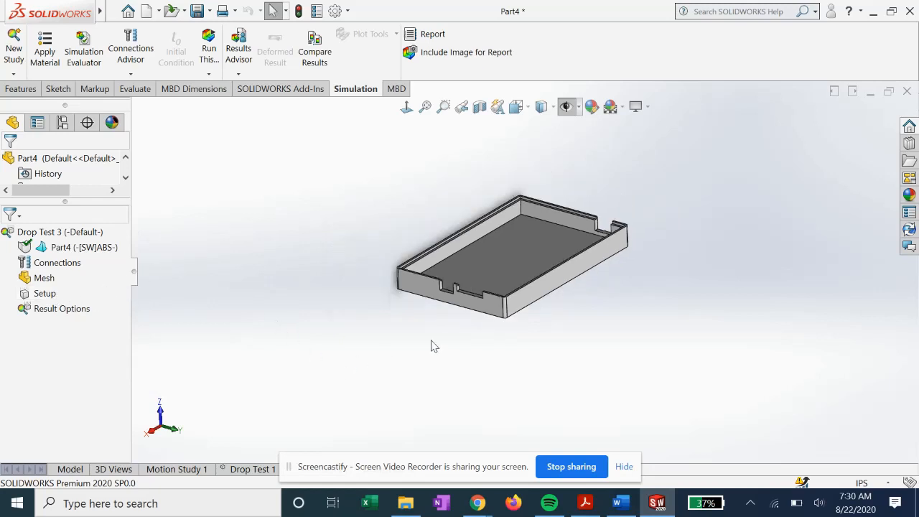
{"action": "scroll", "coordinate": [492, 298], "scroll_direction": "down", "scroll_amount": 2}
{"action": "middle_click_drag", "start_coordinate": [456, 268], "coordinate": [406, 307]}
{"action": "left_click_drag", "start_coordinate": [360, 467], "coordinate": [550, 445]}
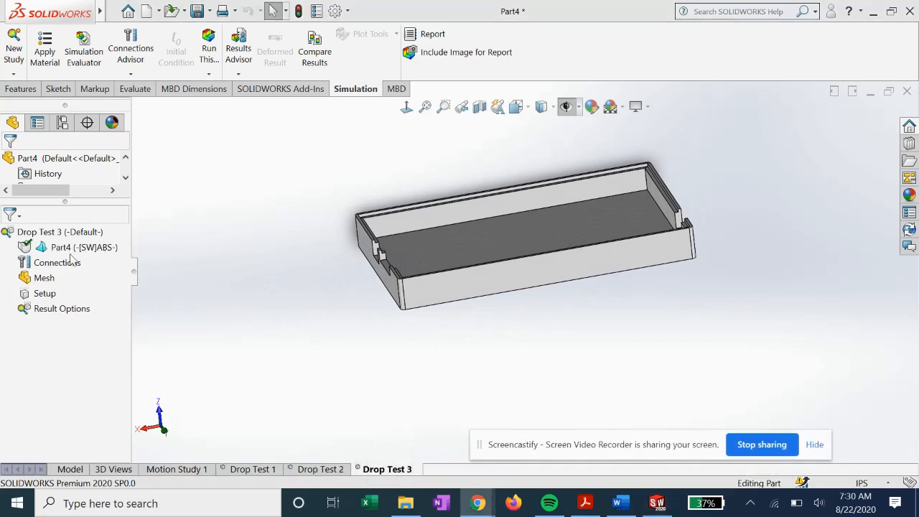
{"action": "right_click", "coordinate": [44, 292]}
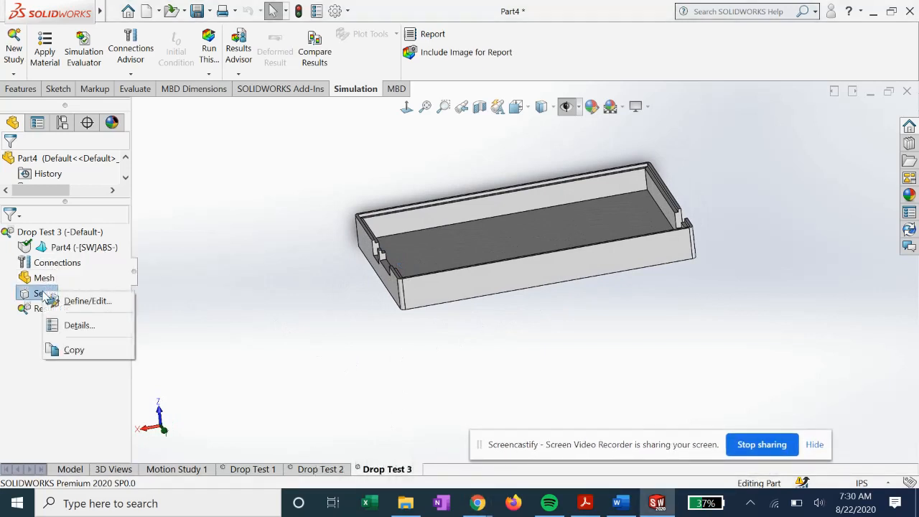
{"action": "left_click", "coordinate": [65, 301]}
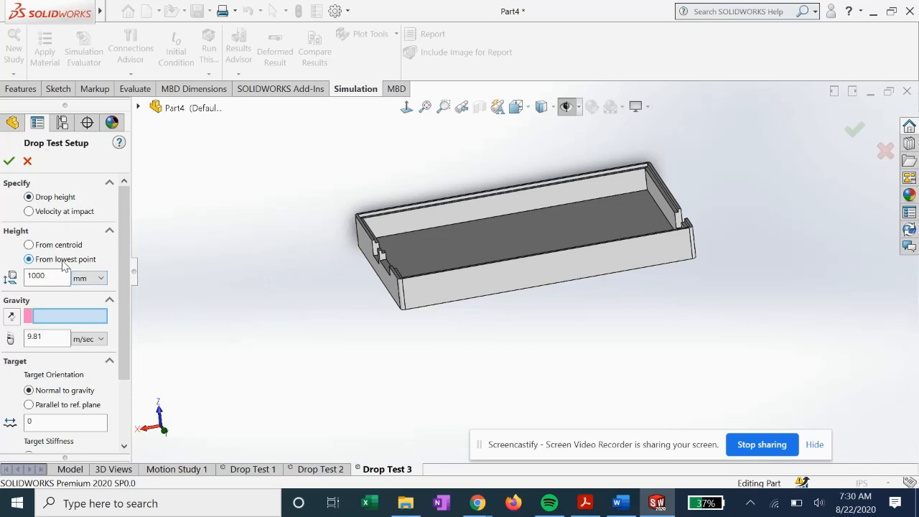
{"action": "left_click", "coordinate": [97, 280]}
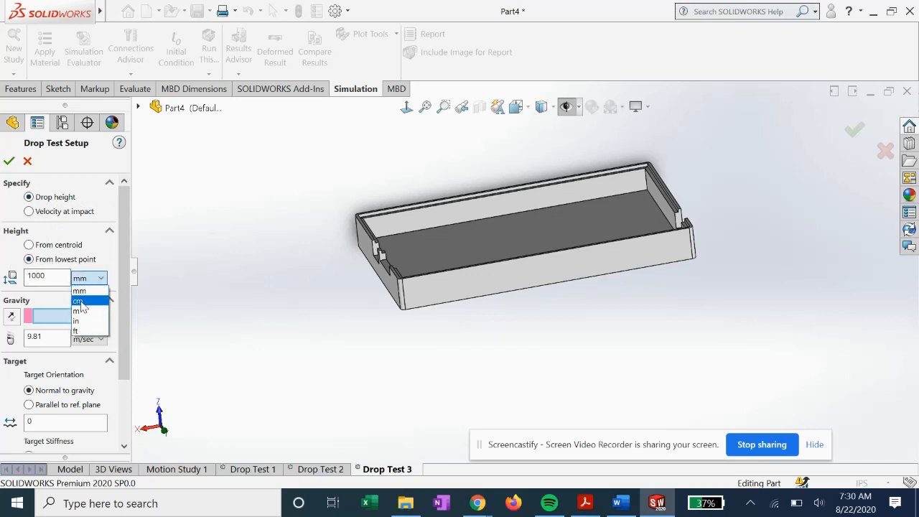
{"action": "left_click", "coordinate": [85, 317]}
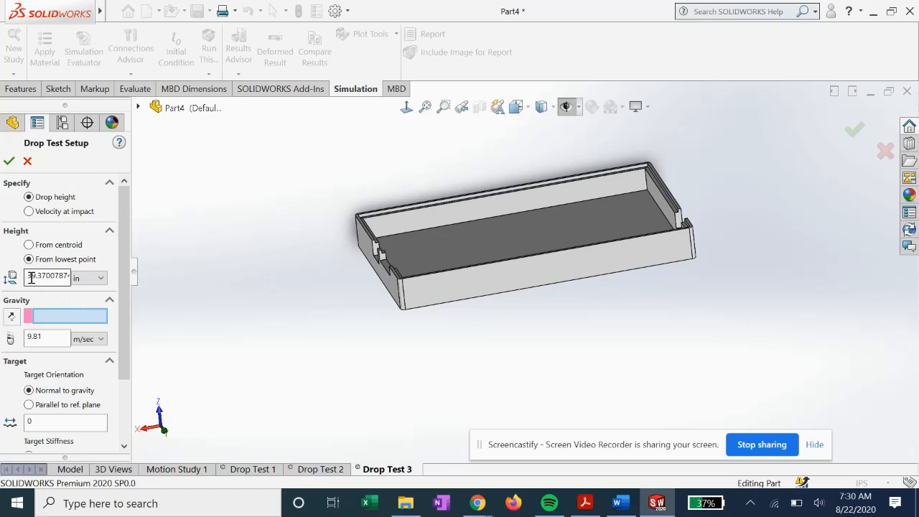
{"action": "left_click_drag", "start_coordinate": [30, 277], "coordinate": [77, 279]}
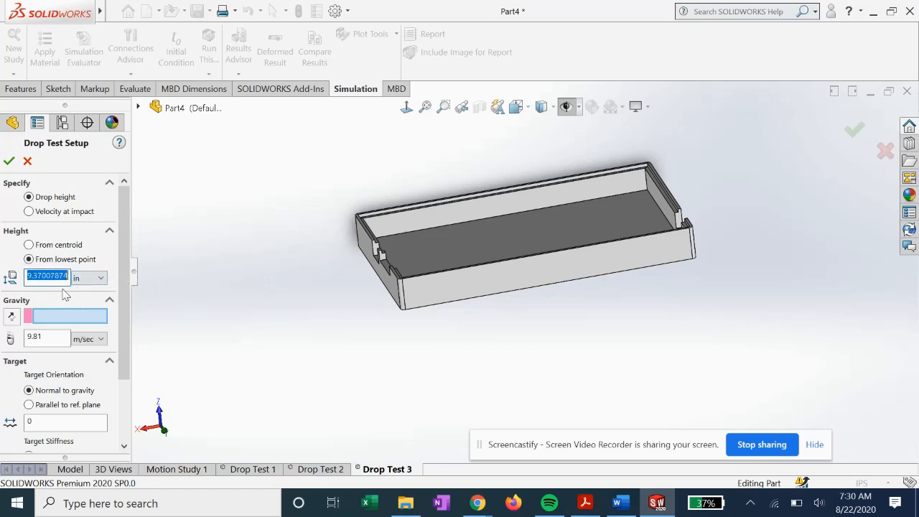
{"action": "type", "text": "4"}
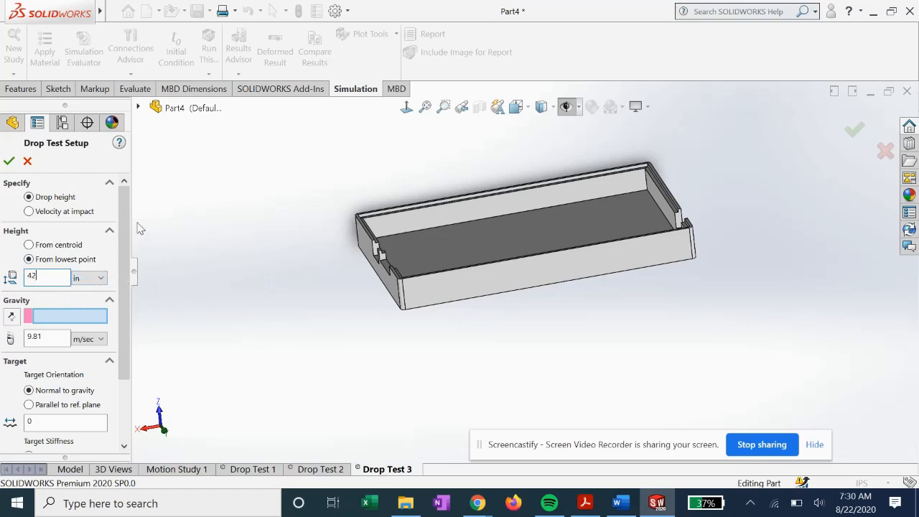
{"action": "type", "text": "2"}
- Set the gravity direction along the tray's vertical inside corner edge and switch the gravity units to in/sec^2
{"action": "scroll", "coordinate": [124, 207], "scroll_direction": "down", "scroll_amount": 3}
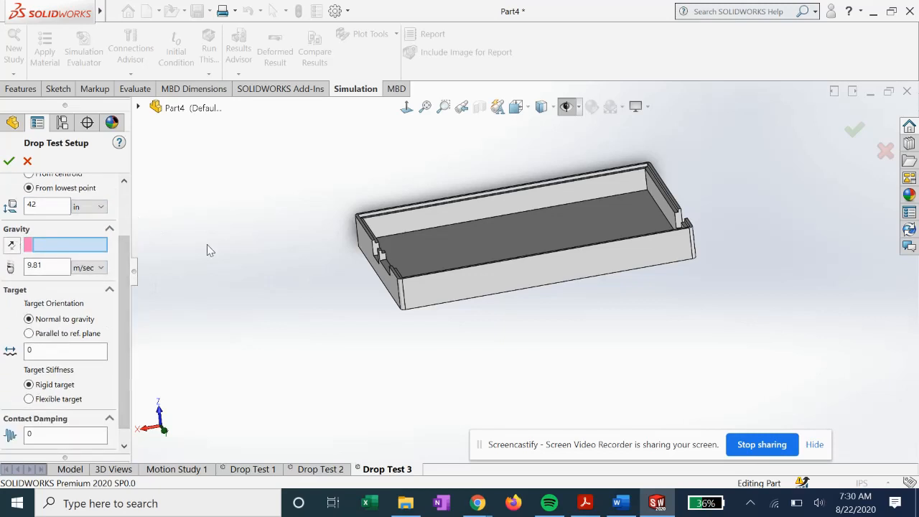
{"action": "left_click", "coordinate": [647, 185]}
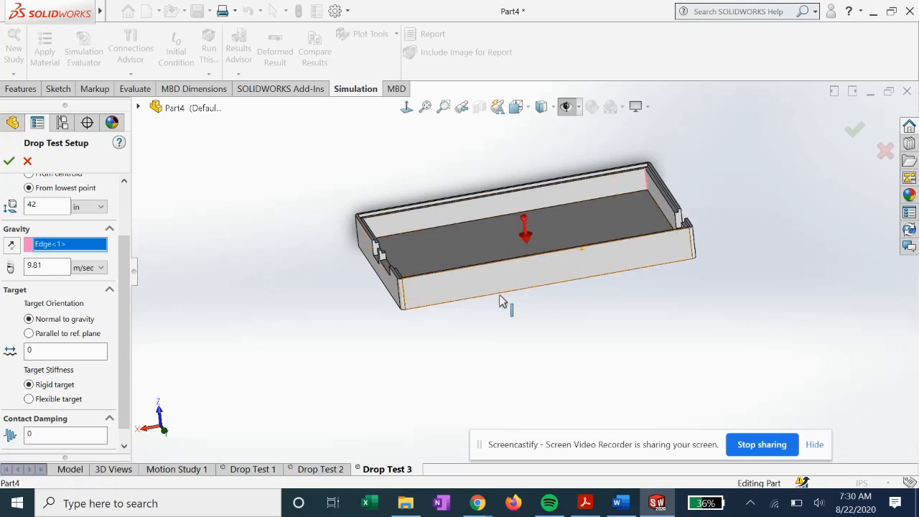
{"action": "left_click", "coordinate": [102, 267]}
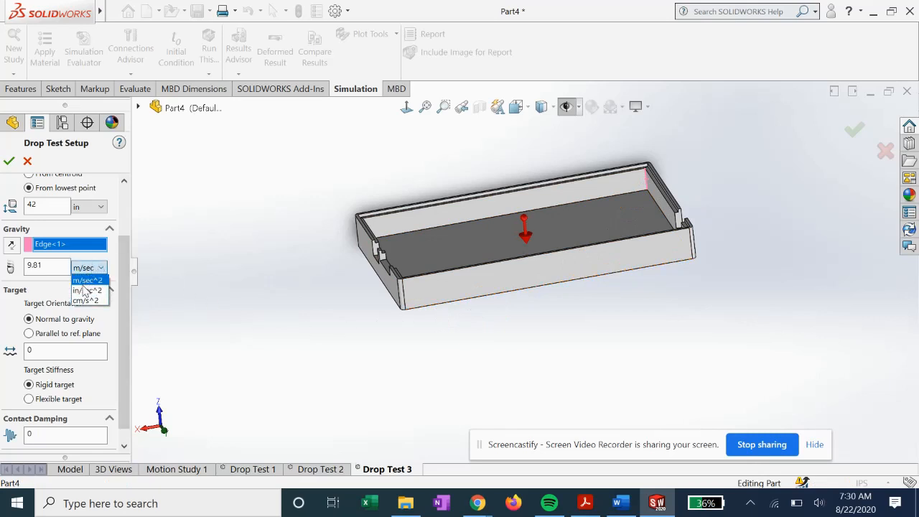
{"action": "left_click", "coordinate": [87, 286]}
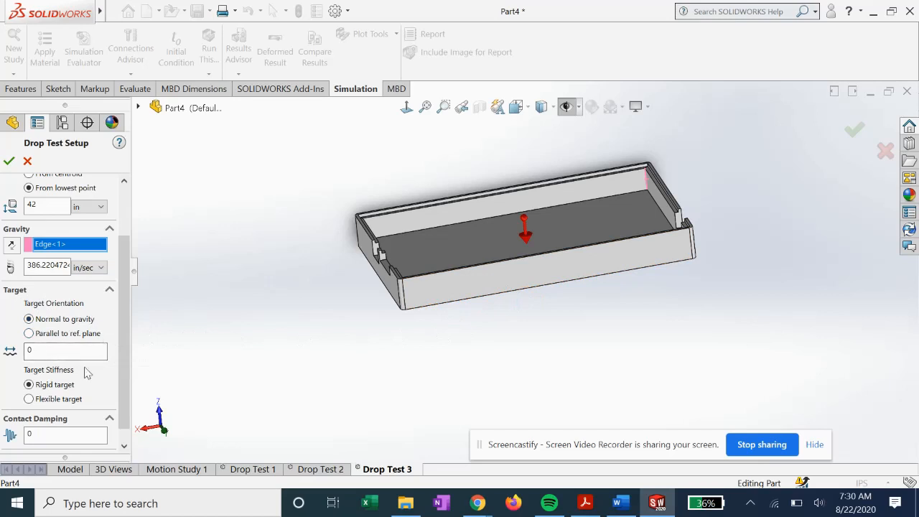
- Set the contact damping to .06 and accept the drop test setup
{"action": "double_click", "coordinate": [37, 434]}
{"action": "key", "text": "BackSpace"}
{"action": "type", "text": ".06"}
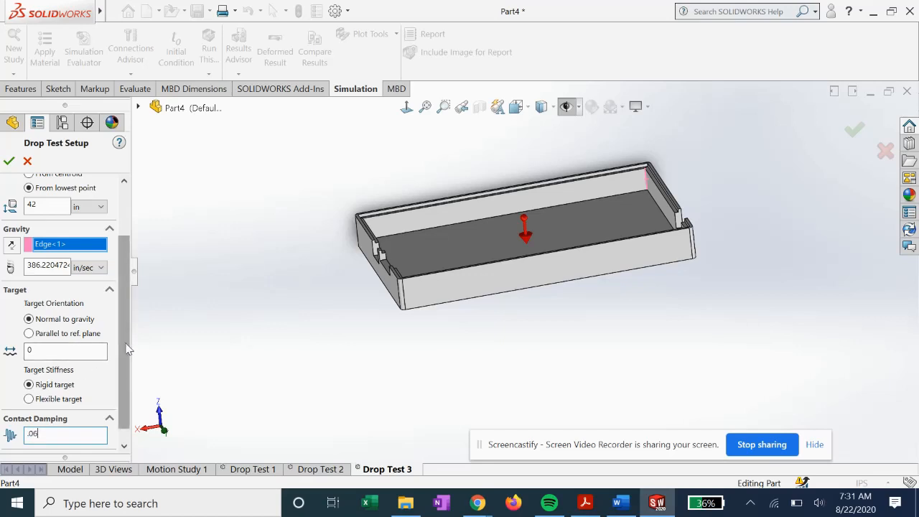
{"action": "scroll", "coordinate": [123, 388], "scroll_direction": "down", "scroll_amount": 1}
{"action": "scroll", "coordinate": [122, 365], "scroll_direction": "up", "scroll_amount": 5}
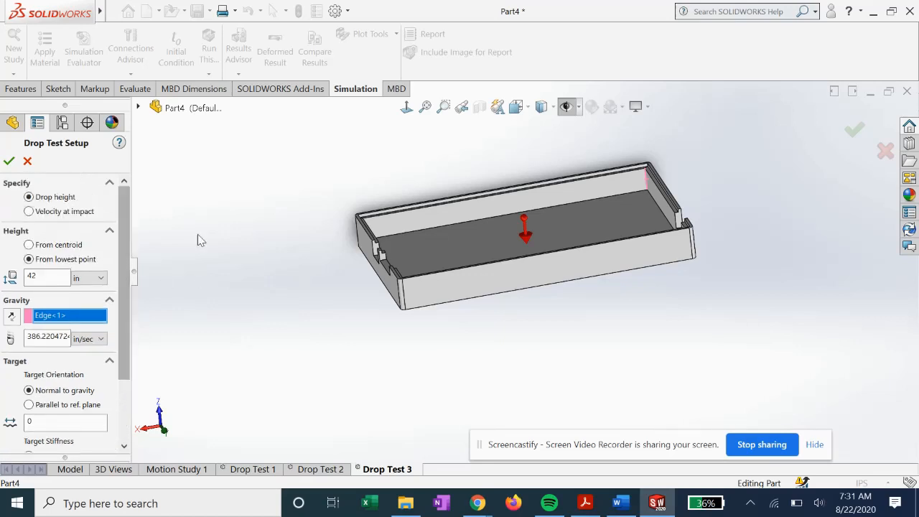
{"action": "left_click", "coordinate": [10, 162]}
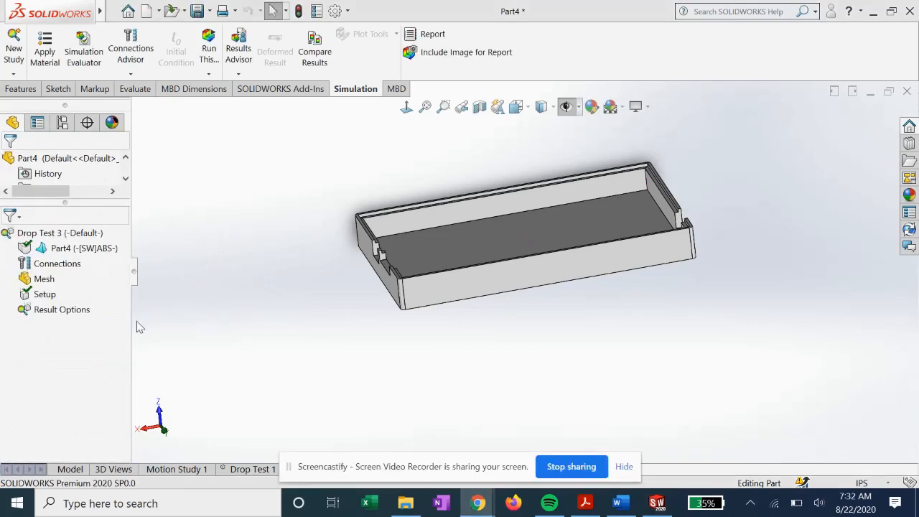
- Lower the number of saved plots in the study's result options and accept them
{"action": "right_click", "coordinate": [66, 313]}
{"action": "left_click", "coordinate": [94, 321]}
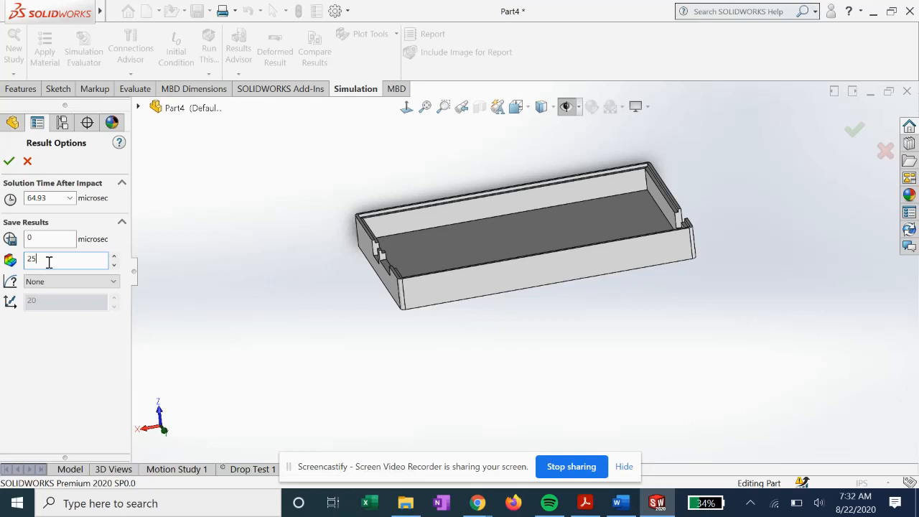
{"action": "left_click", "coordinate": [113, 265]}
{"action": "left_click", "coordinate": [113, 265]}
{"action": "left_click", "coordinate": [114, 265]}
{"action": "left_click", "coordinate": [114, 265]}
{"action": "left_click", "coordinate": [113, 265]}
{"action": "left_click", "coordinate": [113, 264]}
{"action": "left_click", "coordinate": [9, 161]}
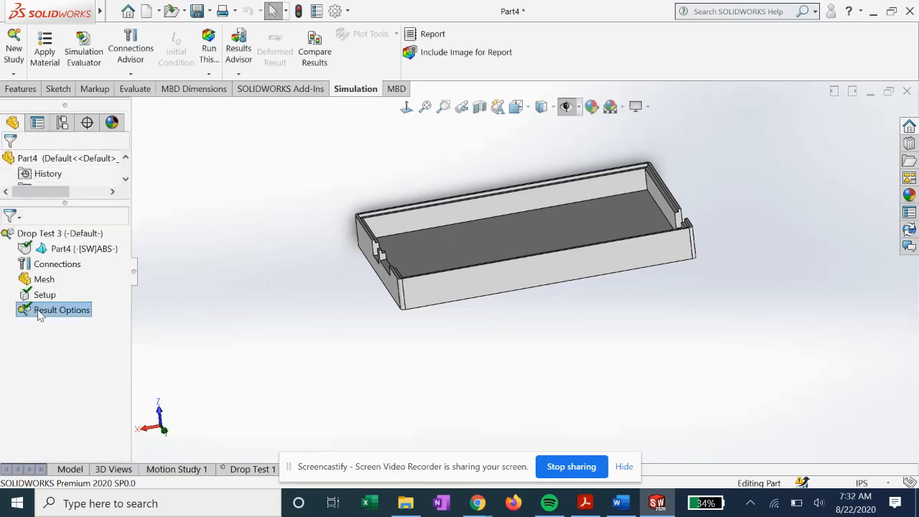
- Create the study's solid mesh with the default medium mesh density
{"action": "right_click", "coordinate": [39, 280]}
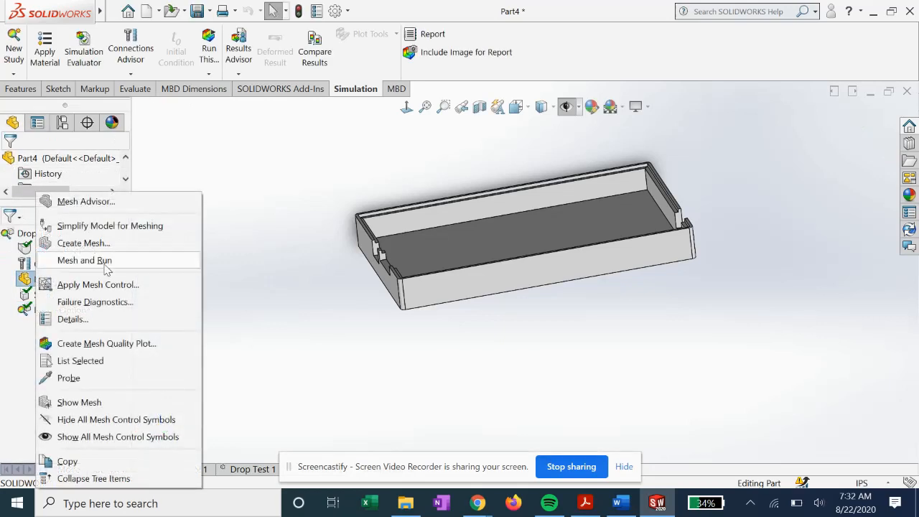
{"action": "left_click", "coordinate": [79, 244]}
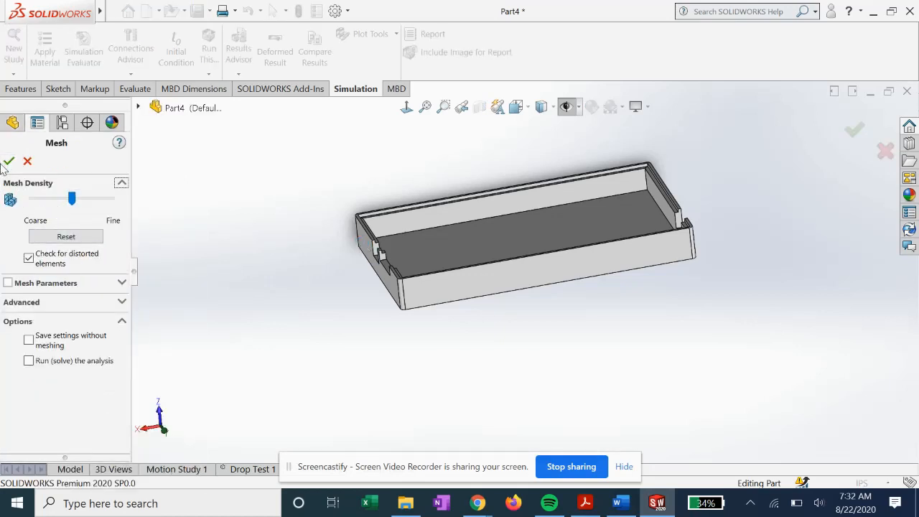
{"action": "left_click", "coordinate": [9, 162]}
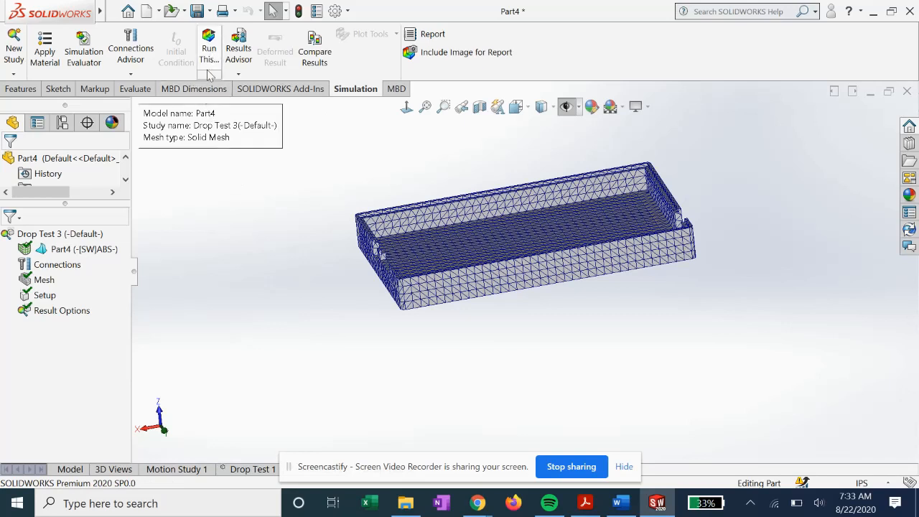
- Run the drop test study to solve it on the meshed tray
{"action": "scroll", "coordinate": [528, 291], "scroll_direction": "up", "scroll_amount": 3}
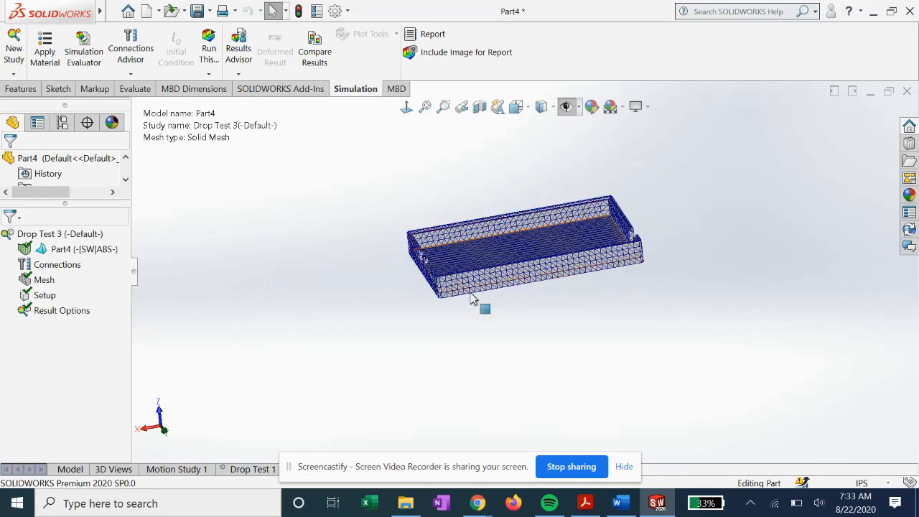
{"action": "left_click_drag", "start_coordinate": [382, 460], "coordinate": [660, 411]}
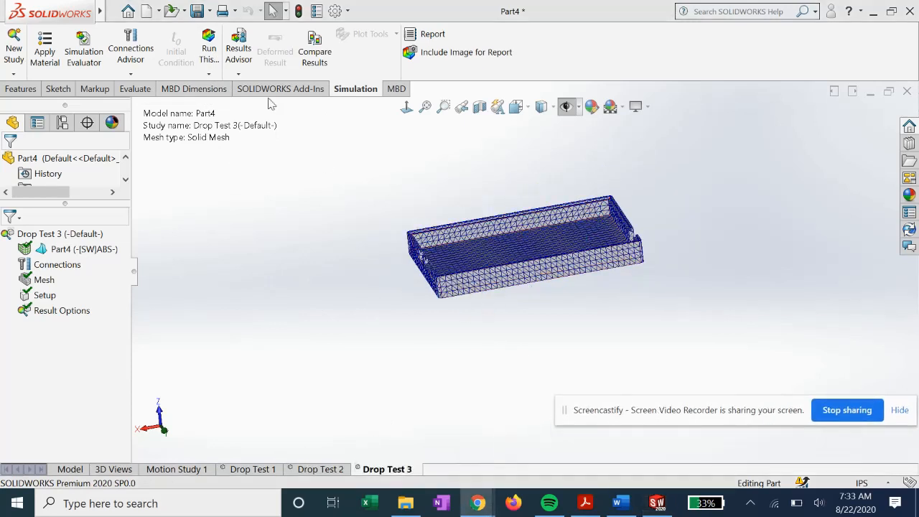
{"action": "left_click", "coordinate": [209, 49]}
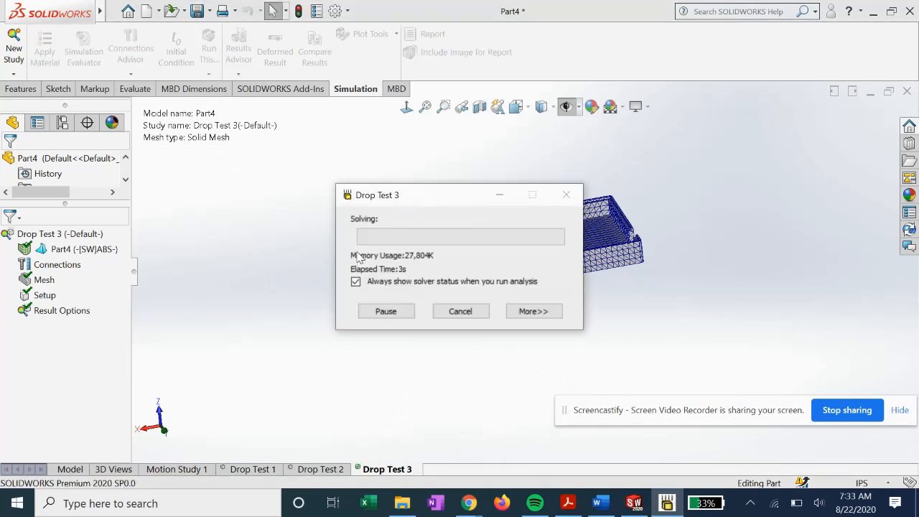
{"action": "mouse_move", "coordinate": [469, 505]}
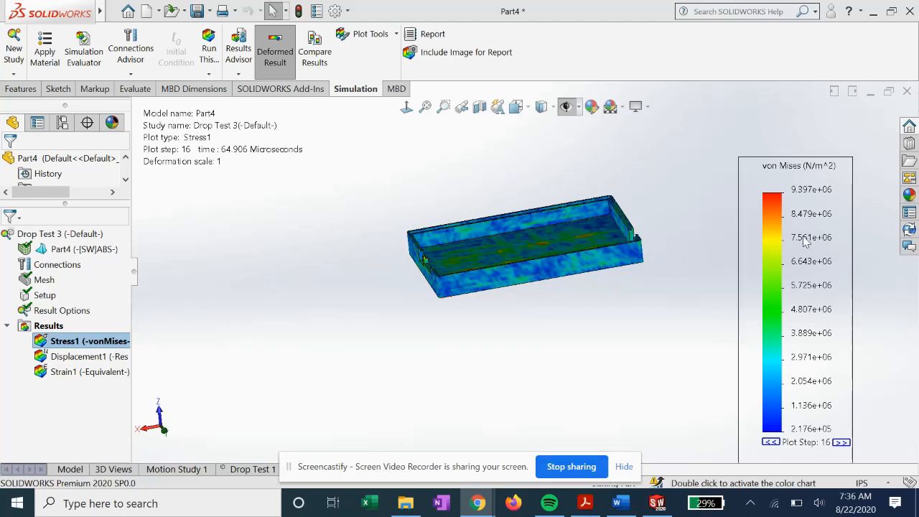
- Change the von Mises stress plot's units to ksi in its definition
{"action": "right_click", "coordinate": [813, 331]}
{"action": "left_click", "coordinate": [839, 295]}
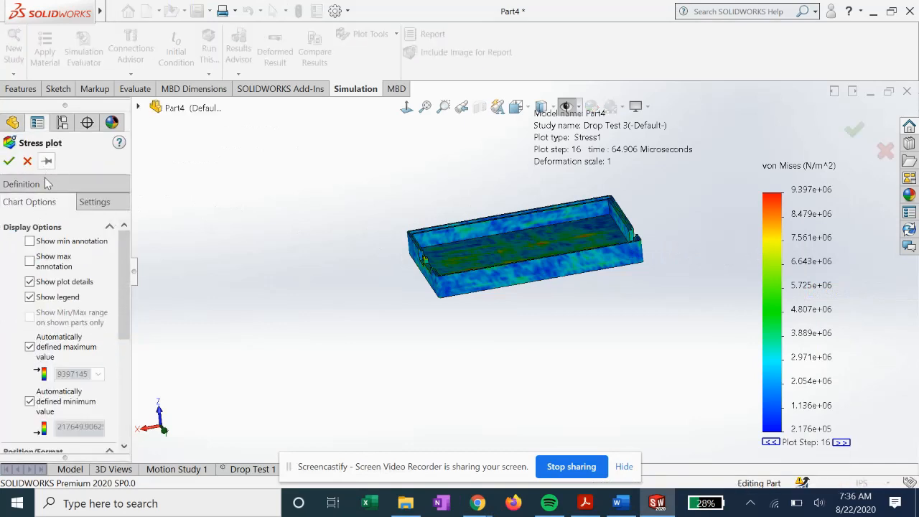
{"action": "left_click", "coordinate": [44, 182]}
{"action": "left_click", "coordinate": [51, 264]}
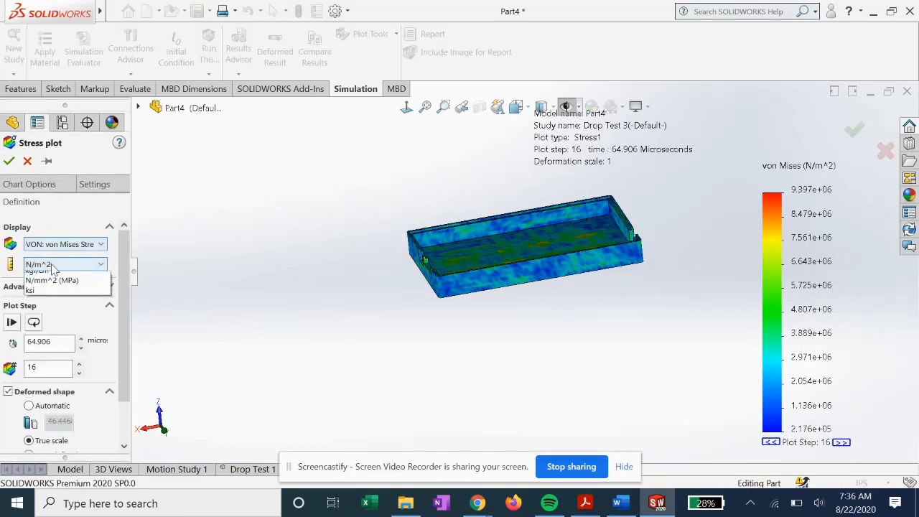
{"action": "left_click", "coordinate": [33, 294]}
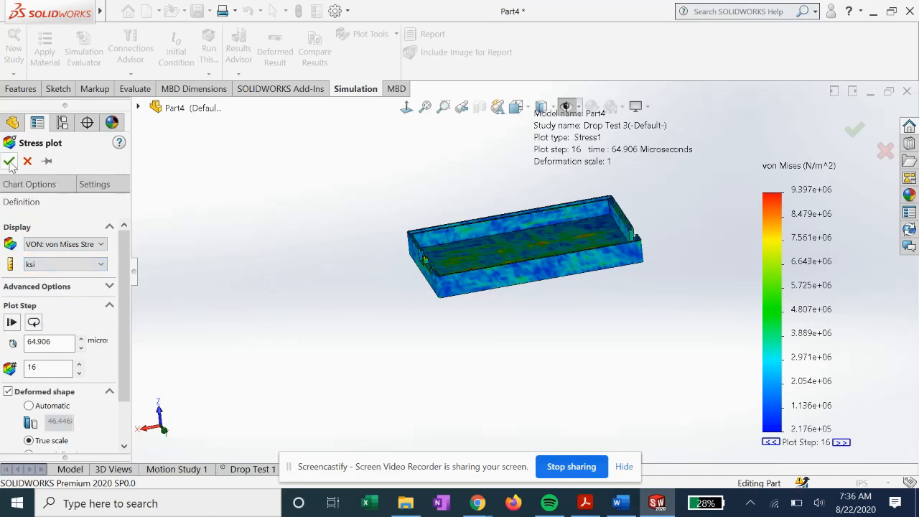
{"action": "left_click", "coordinate": [9, 161]}
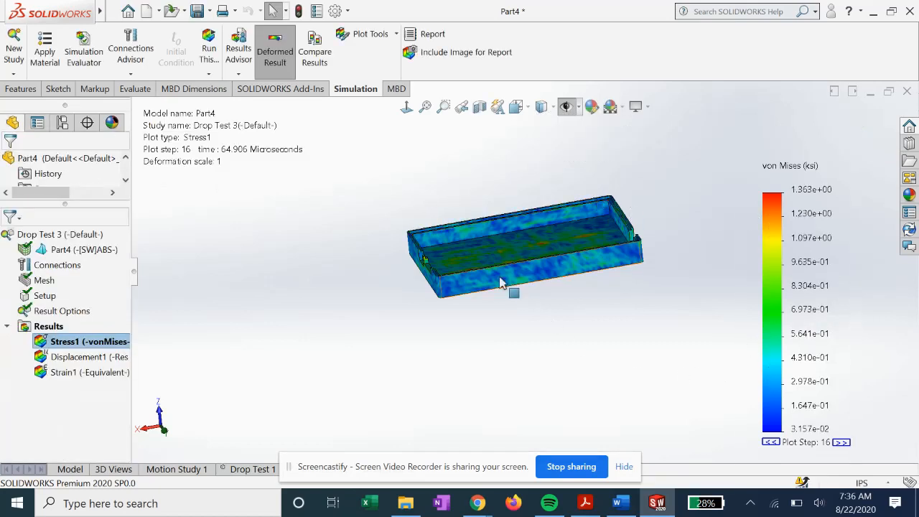
- Play the von Mises stress plot's animation of the drop impact on the tray, and close the animation
{"action": "scroll", "coordinate": [390, 275], "scroll_direction": "down", "scroll_amount": 1}
{"action": "middle_click_drag", "start_coordinate": [390, 275], "coordinate": [452, 277]}
{"action": "scroll", "coordinate": [485, 257], "scroll_direction": "down", "scroll_amount": 1}
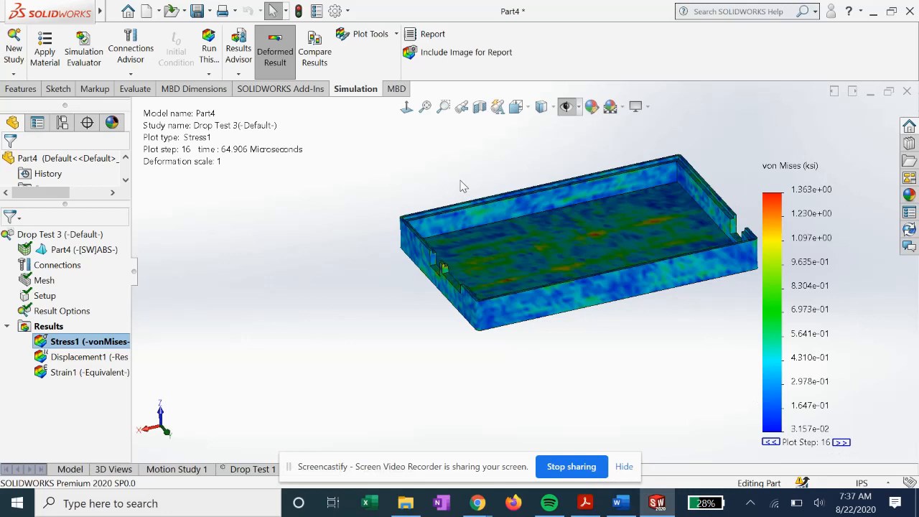
{"action": "scroll", "coordinate": [666, 237], "scroll_direction": "down", "scroll_amount": 2}
{"action": "scroll", "coordinate": [707, 249], "scroll_direction": "up", "scroll_amount": 1}
{"action": "scroll", "coordinate": [710, 256], "scroll_direction": "up", "scroll_amount": 1}
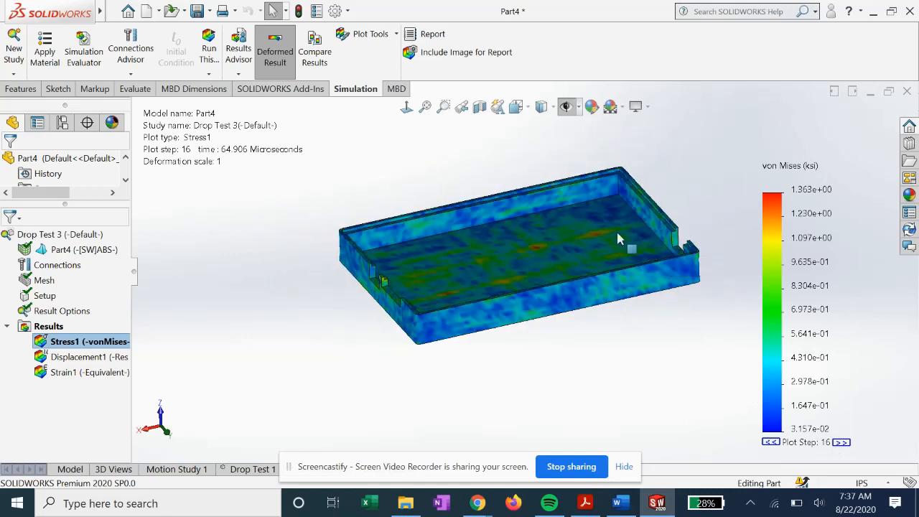
{"action": "right_click", "coordinate": [798, 226]}
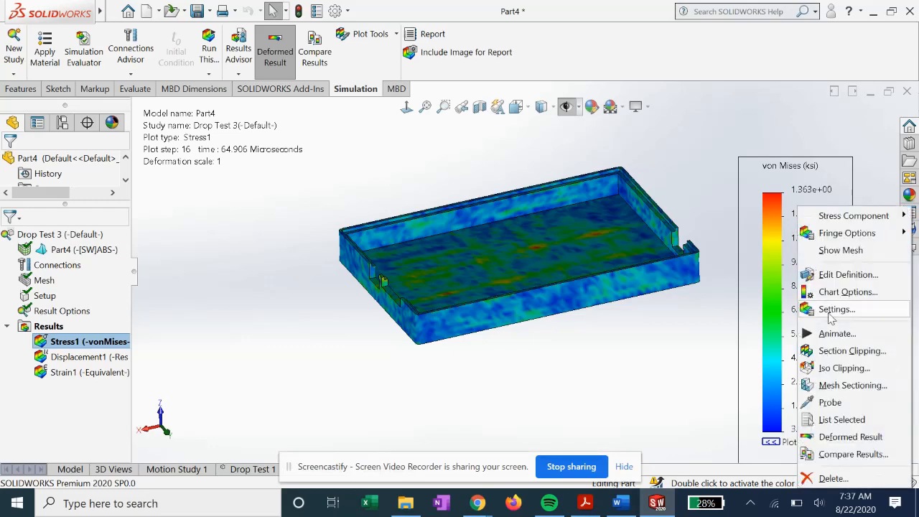
{"action": "left_click", "coordinate": [836, 335]}
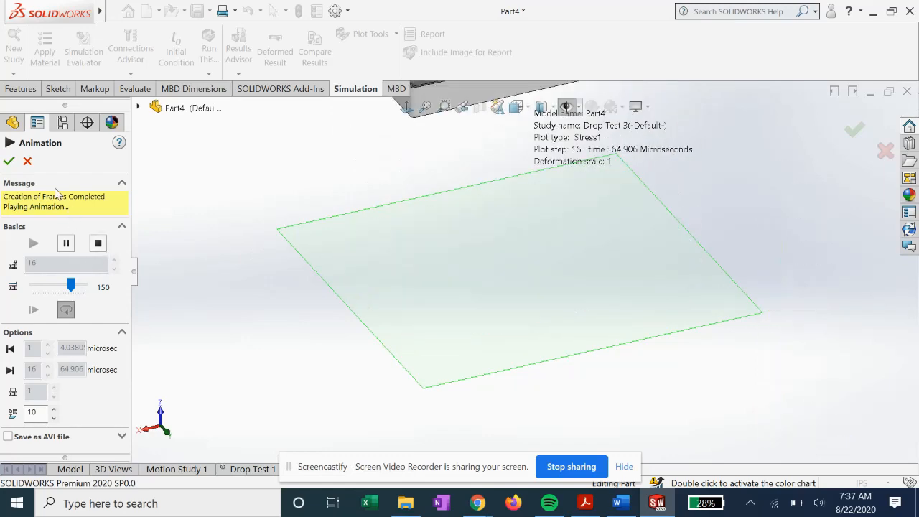
{"action": "left_click", "coordinate": [8, 161]}
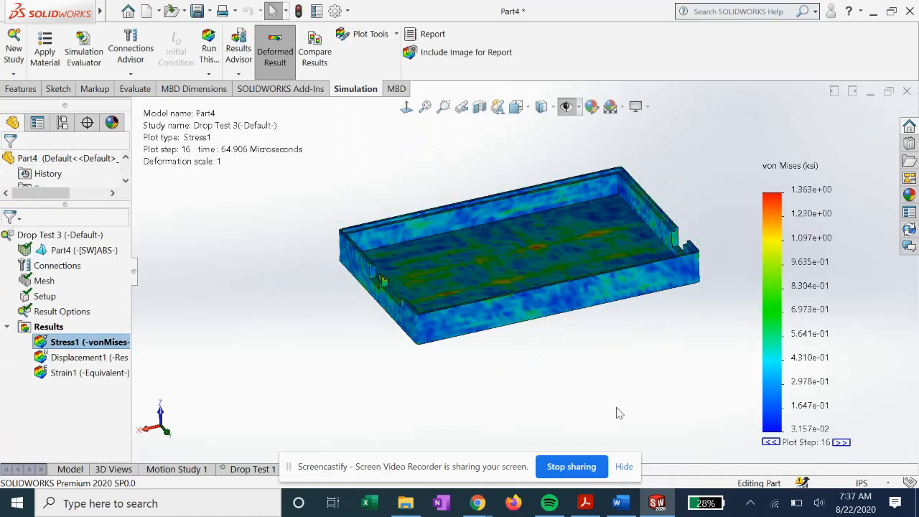
- Step the von Mises stress plot back to plot step 10 to examine the earlier stress distributions
{"action": "left_click", "coordinate": [771, 443]}
{"action": "left_click", "coordinate": [771, 442]}
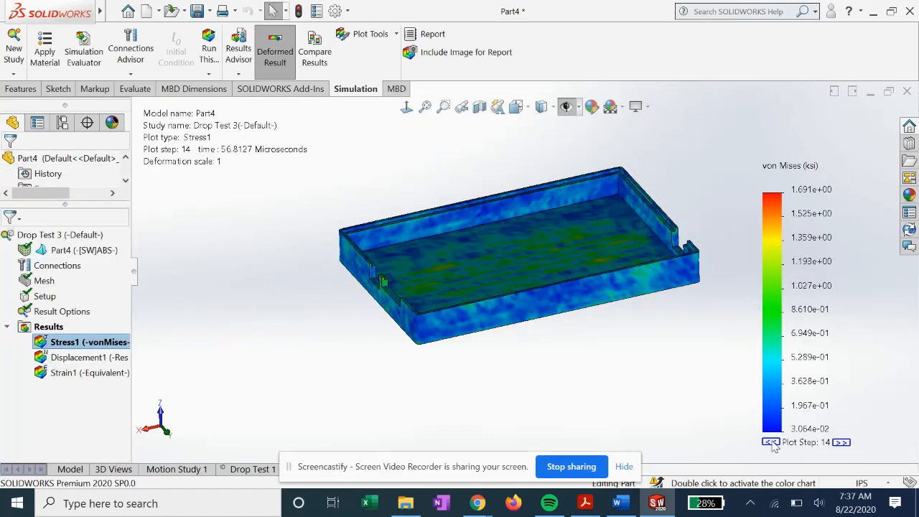
{"action": "left_click", "coordinate": [771, 442]}
{"action": "left_click", "coordinate": [771, 442]}
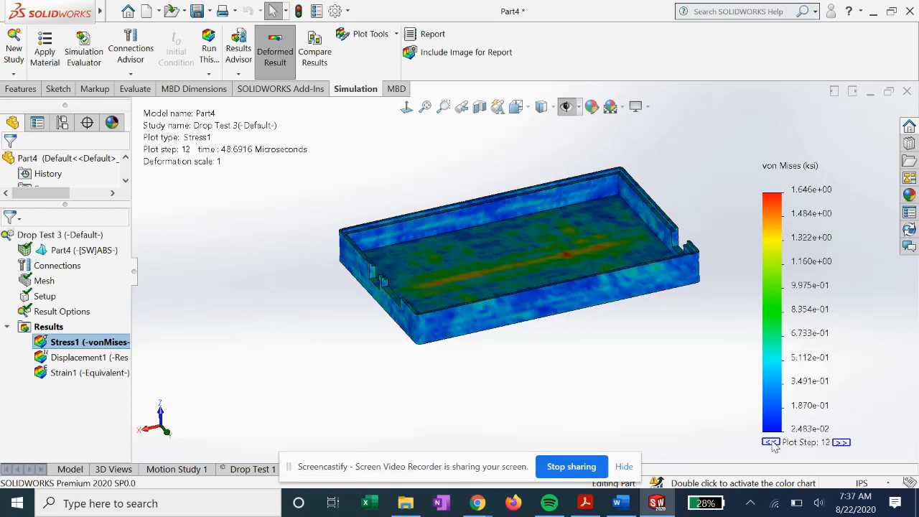
{"action": "left_click", "coordinate": [771, 442]}
{"action": "left_click", "coordinate": [771, 442]}
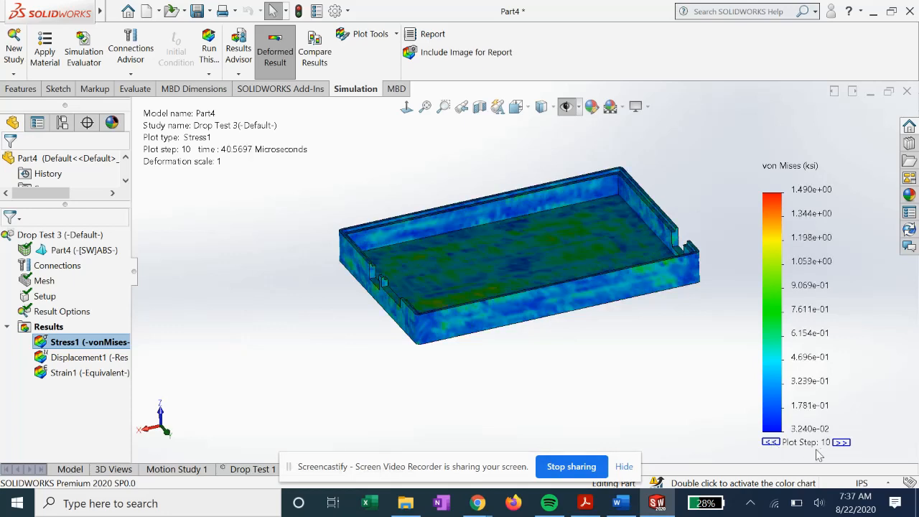
- Advance the stress plot to step 16, wrap around to plot step 1, and return to step 16
{"action": "left_click", "coordinate": [842, 443]}
{"action": "left_click", "coordinate": [842, 442]}
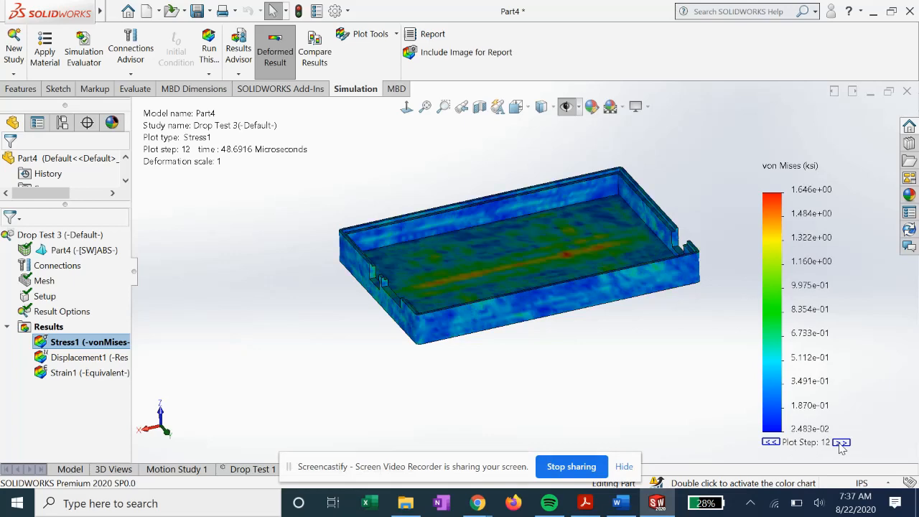
{"action": "left_click", "coordinate": [842, 442]}
{"action": "left_click", "coordinate": [841, 442]}
{"action": "left_click", "coordinate": [842, 443]}
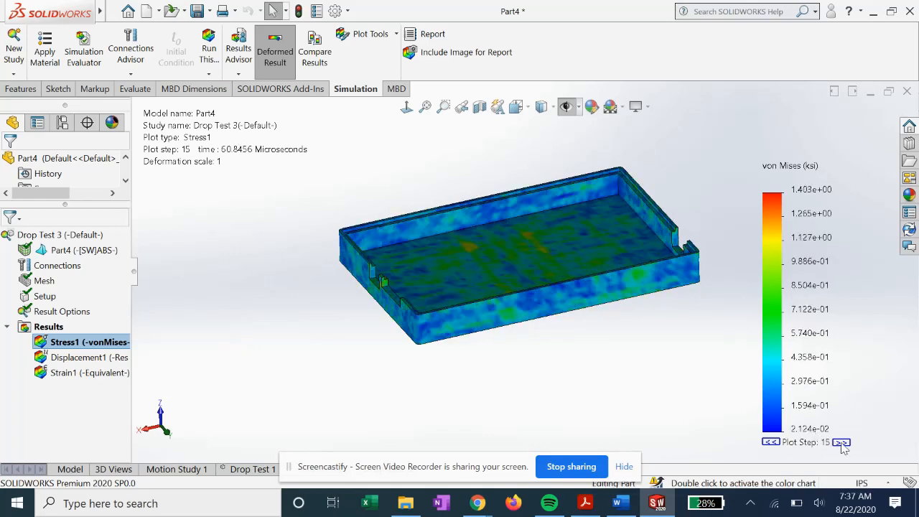
{"action": "left_click", "coordinate": [842, 442]}
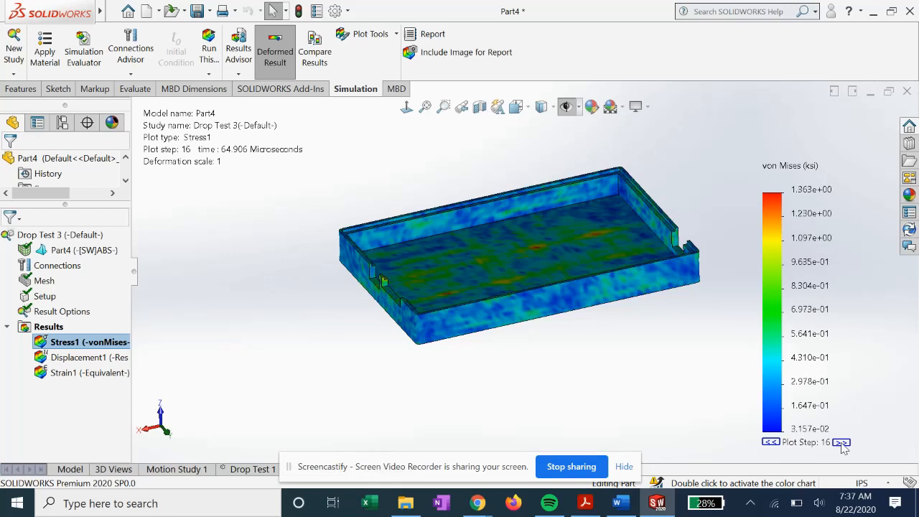
{"action": "left_click", "coordinate": [841, 443]}
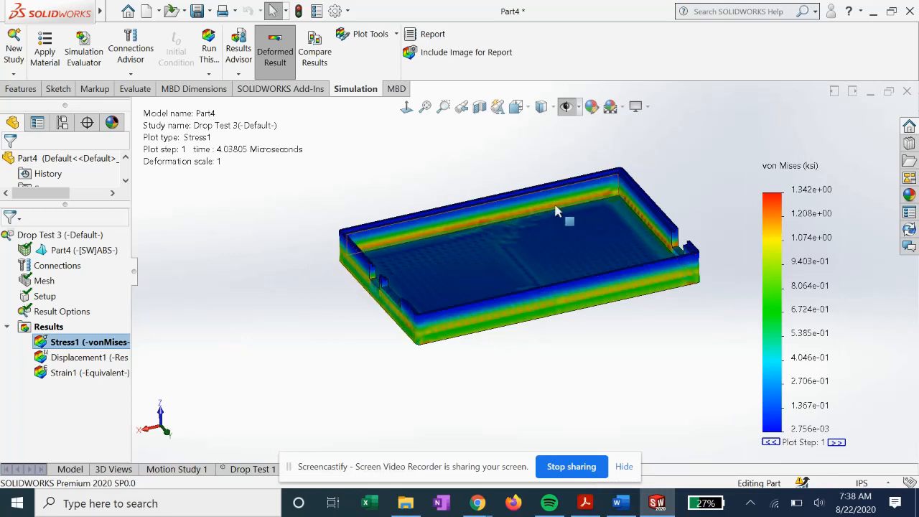
{"action": "left_click", "coordinate": [770, 442]}
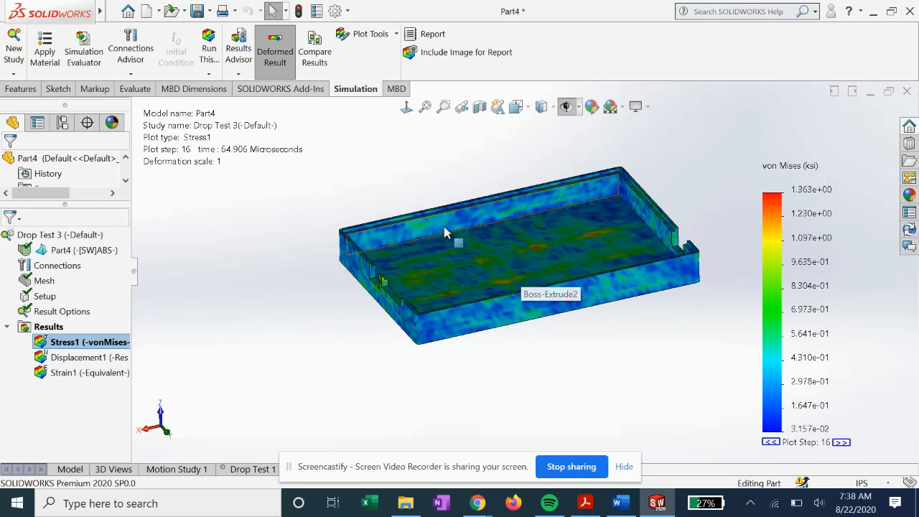
{"action": "middle_click_drag", "start_coordinate": [207, 287], "coordinate": [330, 316]}
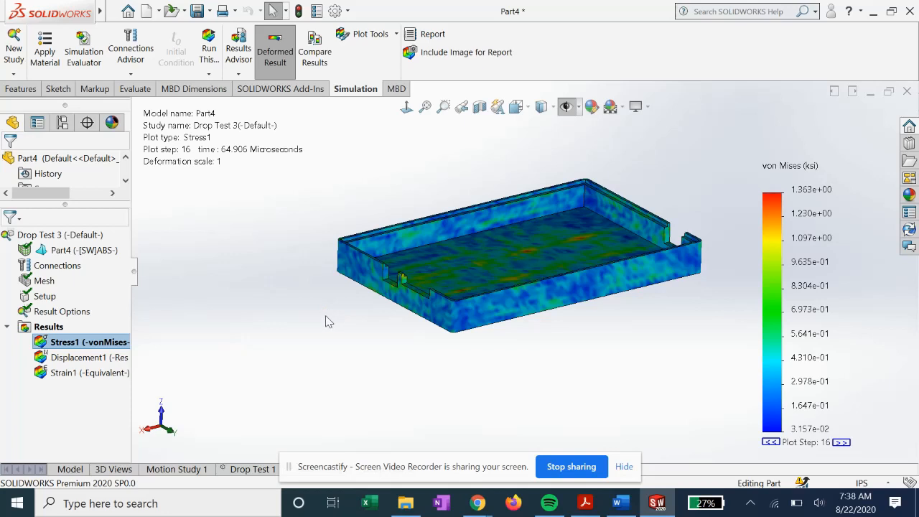
{"action": "middle_click_drag", "start_coordinate": [342, 317], "coordinate": [334, 334]}
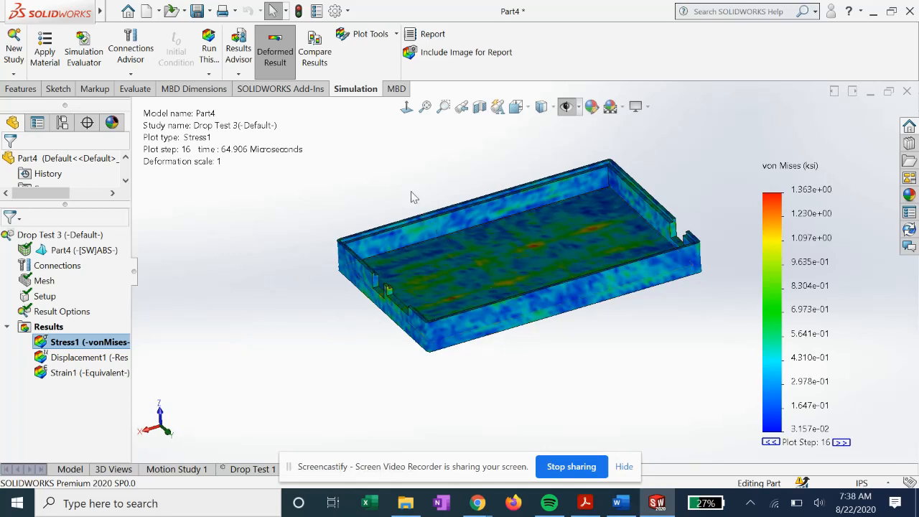
{"action": "middle_click_drag", "start_coordinate": [382, 198], "coordinate": [430, 191]}
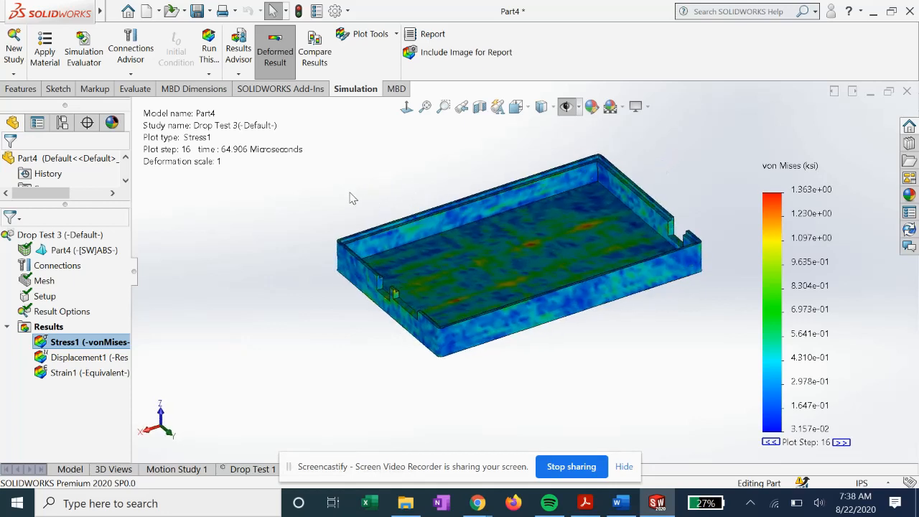